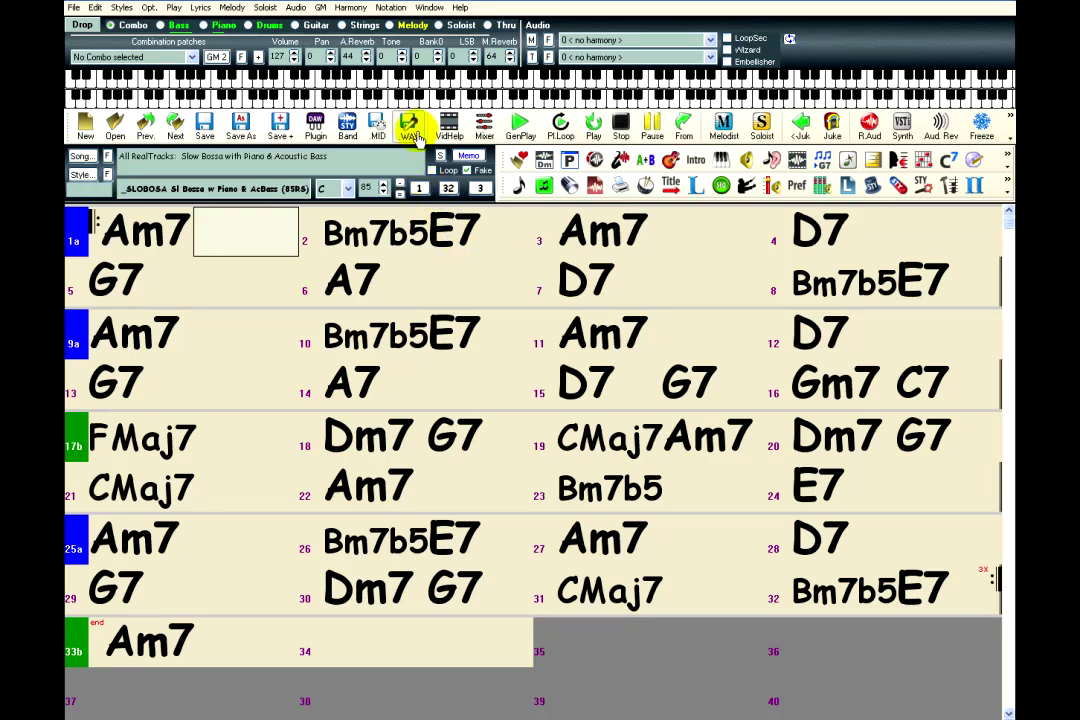
Bring up the .WAV toolbar menu so Export Song as Audio shows Export song as .wav
{"action": "left_click", "coordinate": [412, 130]}
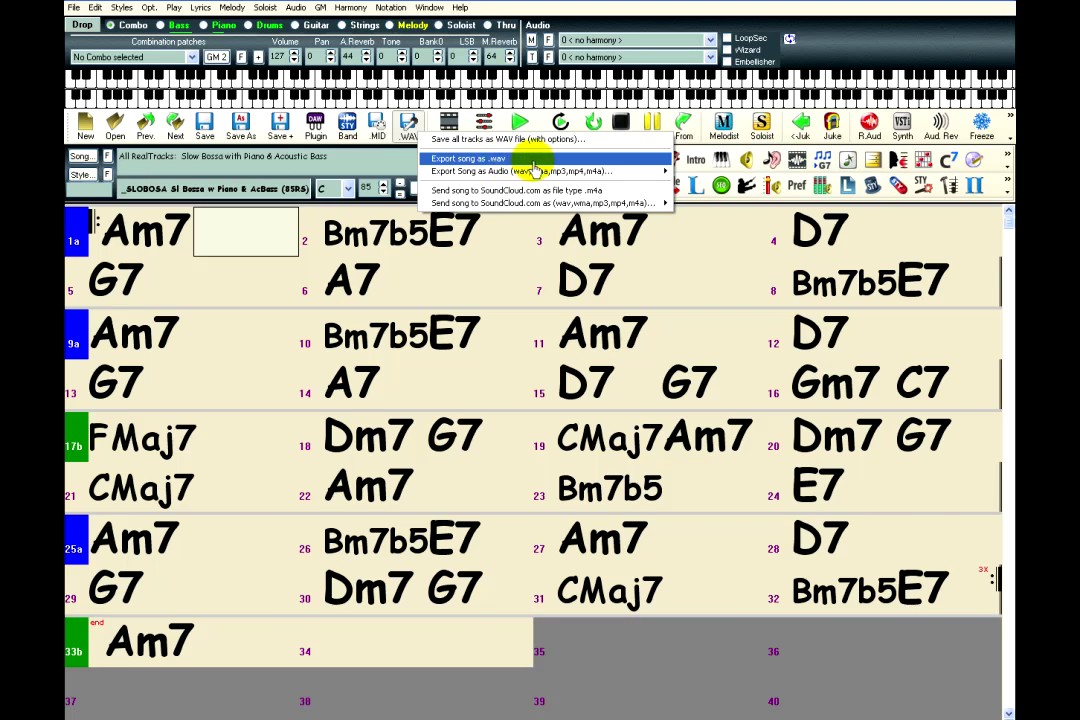
{"action": "mouse_move", "coordinate": [622, 170]}
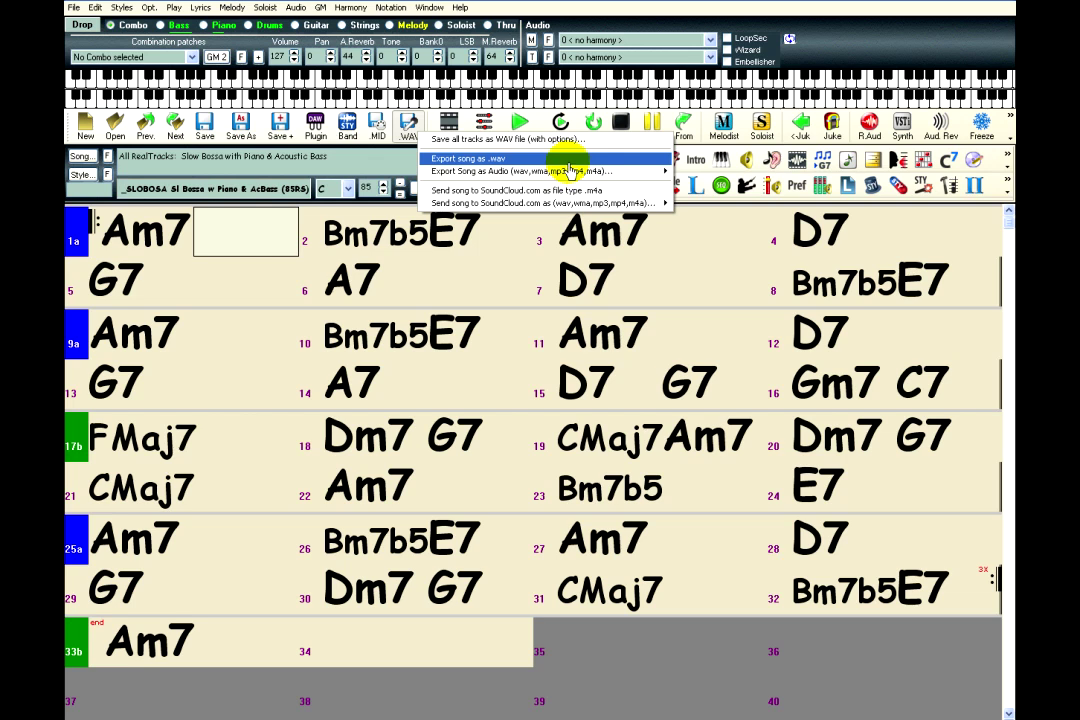
Export the song as a WAV file named song3 into the My songs folder
{"action": "left_click", "coordinate": [566, 162]}
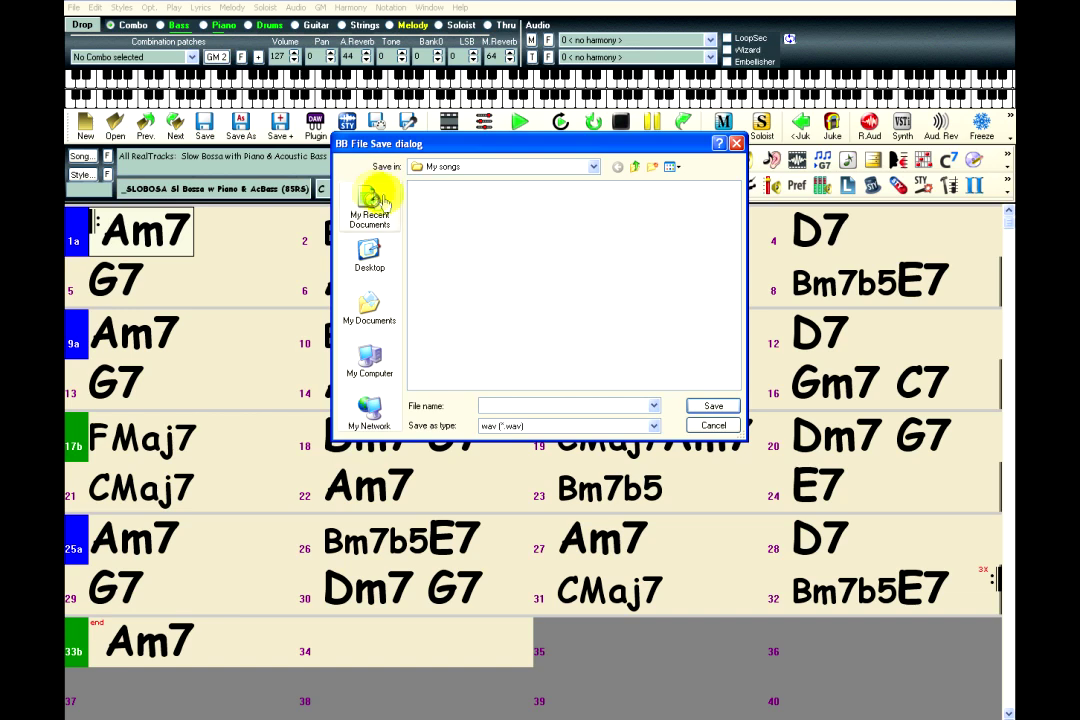
{"action": "left_click", "coordinate": [593, 168]}
{"action": "left_click", "coordinate": [593, 170]}
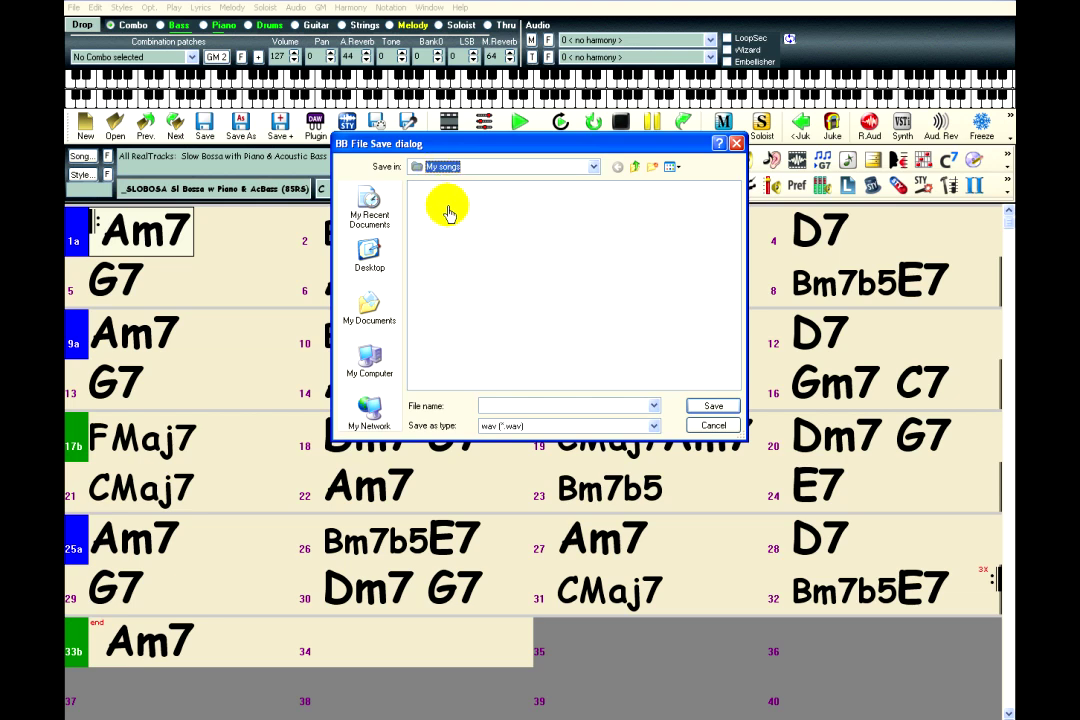
{"action": "left_click", "coordinate": [560, 406]}
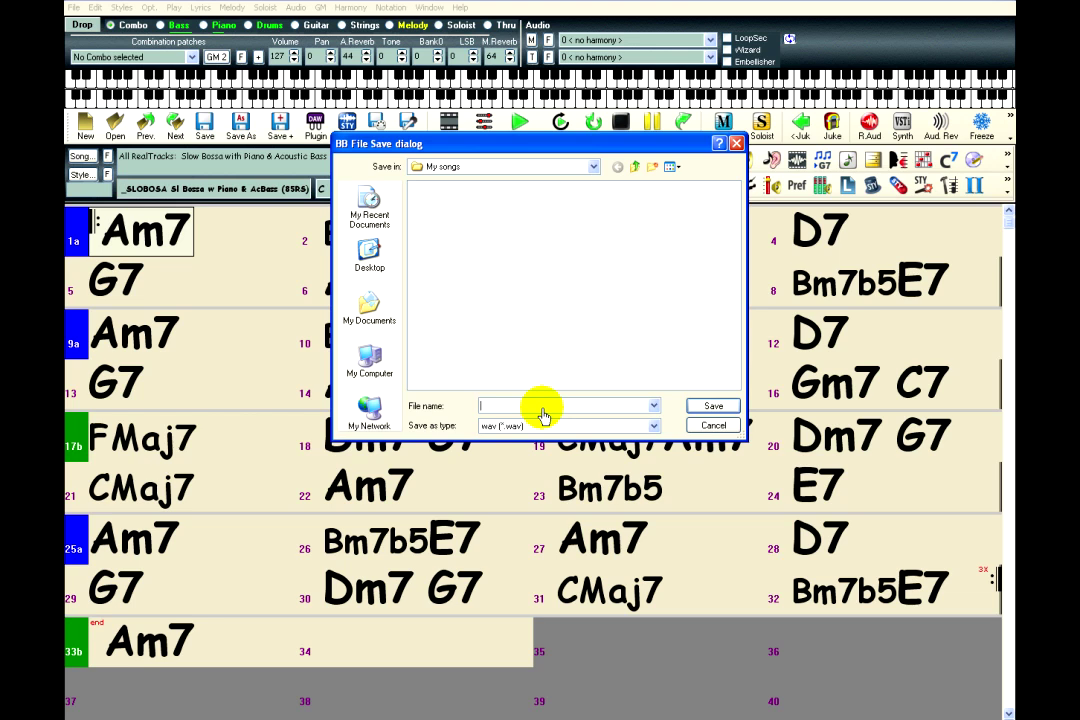
{"action": "type", "text": "s"}
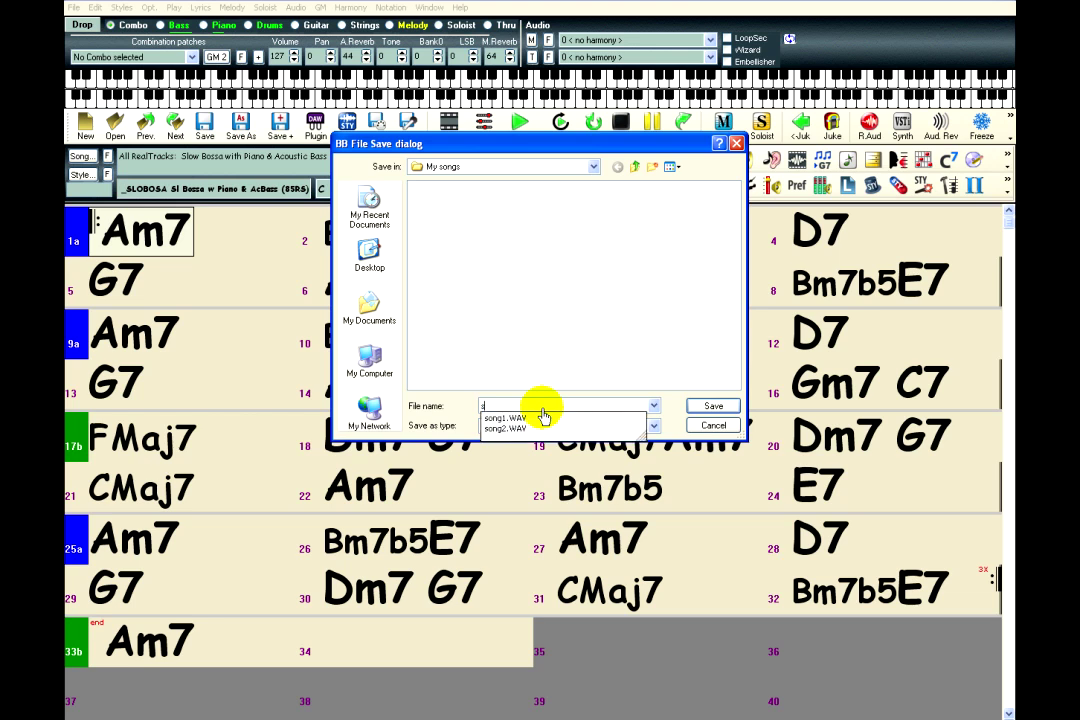
{"action": "type", "text": "ong3"}
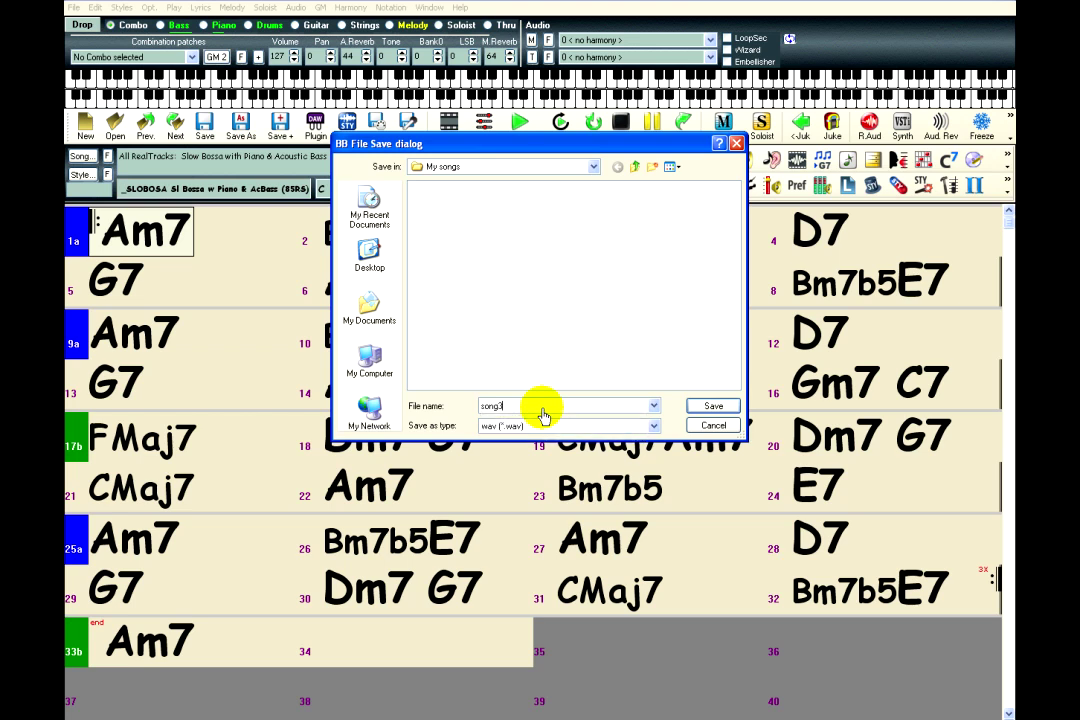
{"action": "left_click", "coordinate": [711, 406]}
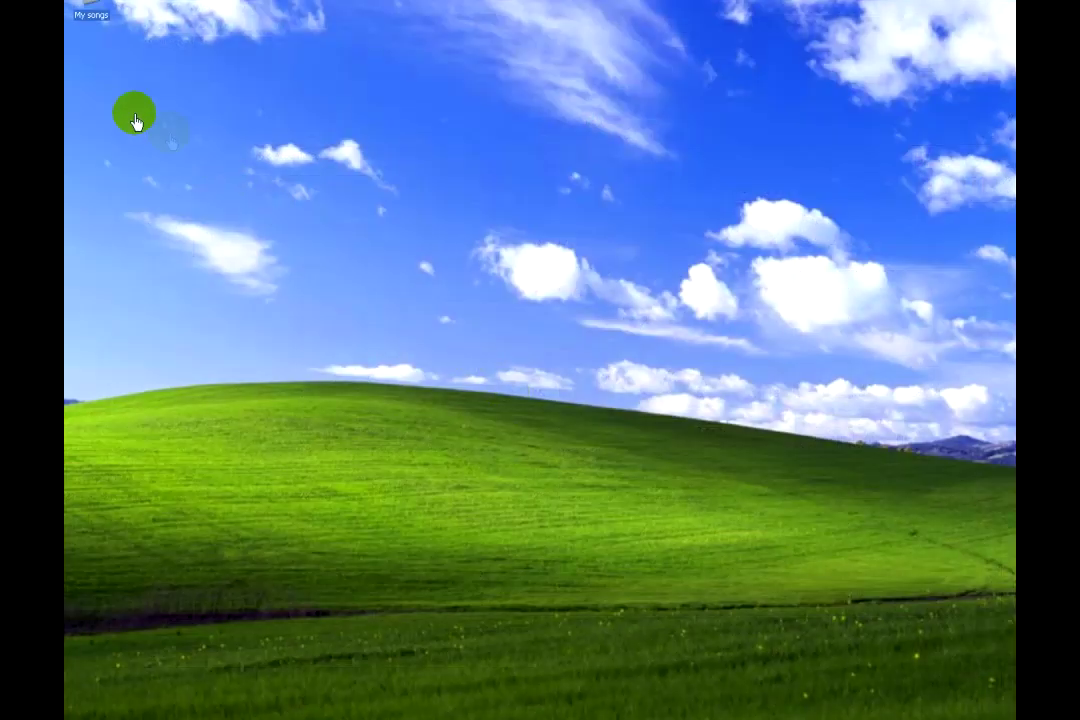
Confirm song3 (49,961 KB WAV) sits beside song1 and song2 in My songs, then return to Band-in-a-Box
{"action": "double_click", "coordinate": [81, 31]}
{"action": "left_click_drag", "start_coordinate": [258, 248], "coordinate": [207, 276]}
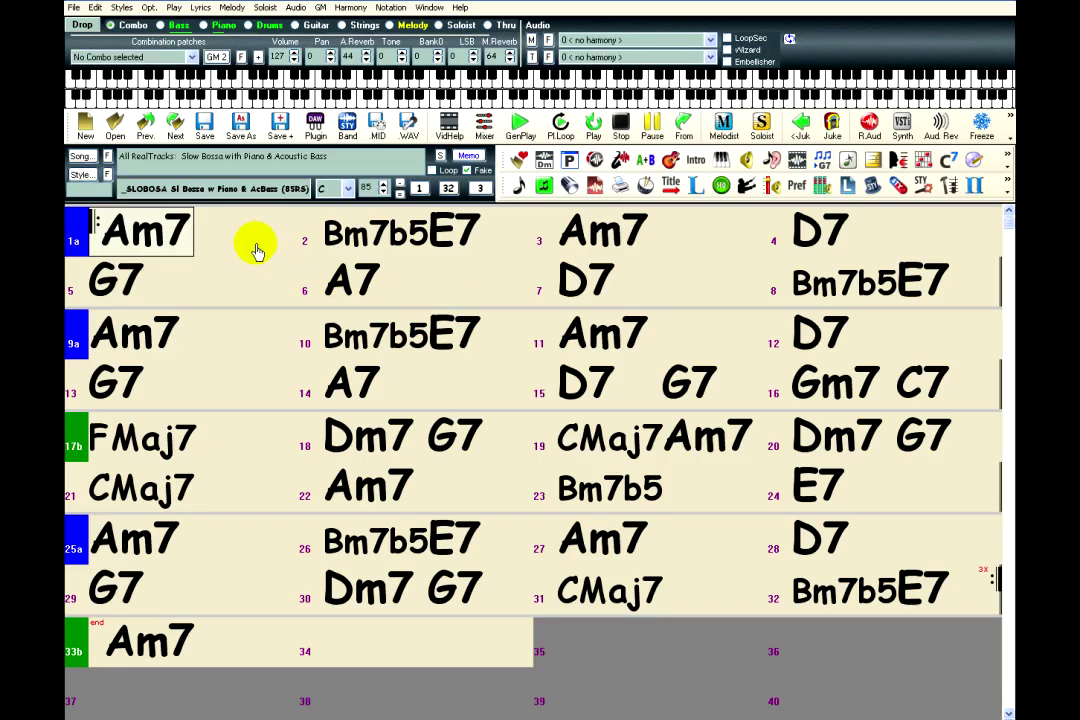
{"action": "left_click", "coordinate": [255, 244]}
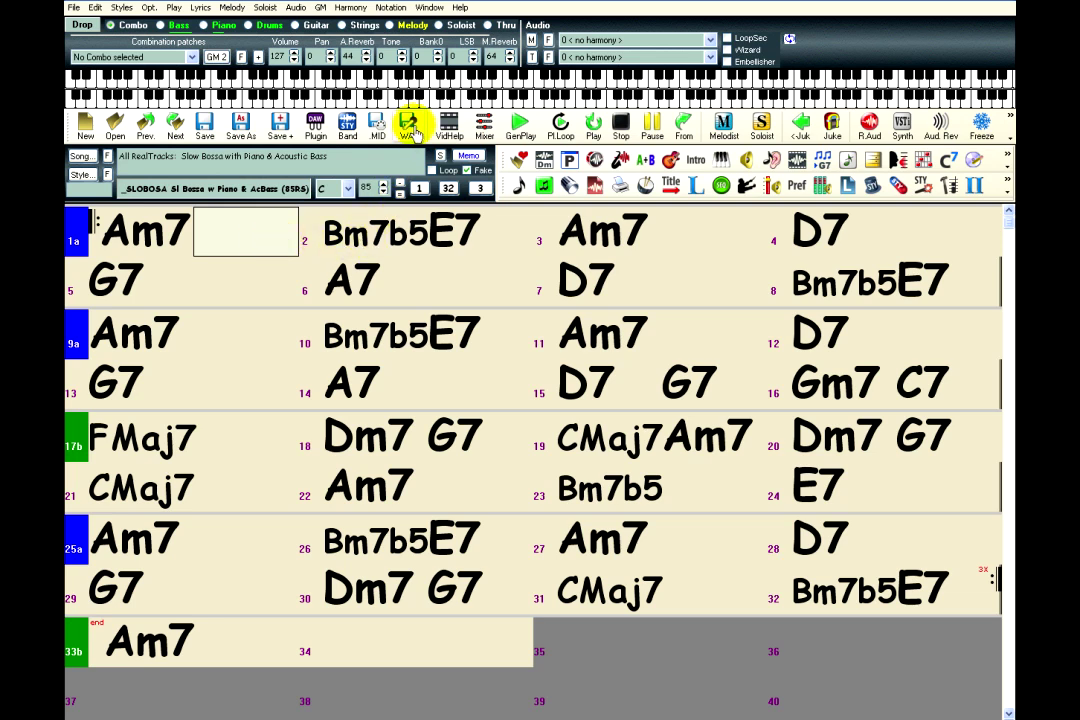
Open Save all tracks as WAV file (with options) and switch Merge in Audio Track off
{"action": "left_click", "coordinate": [418, 135]}
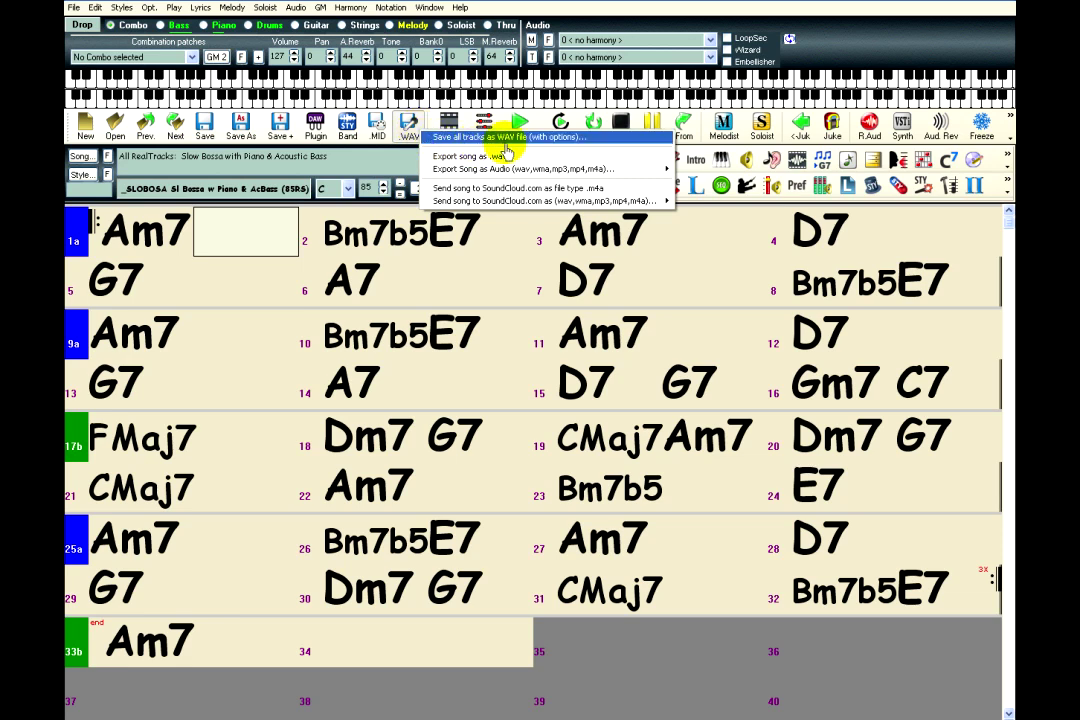
{"action": "left_click", "coordinate": [537, 140]}
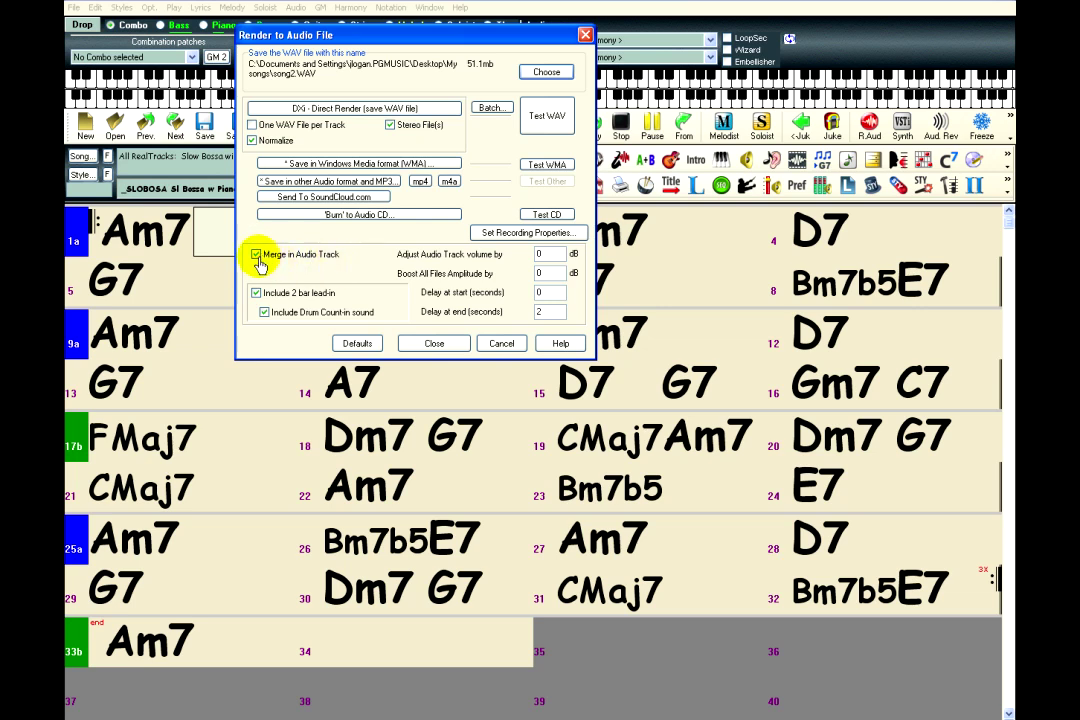
{"action": "left_click", "coordinate": [257, 256]}
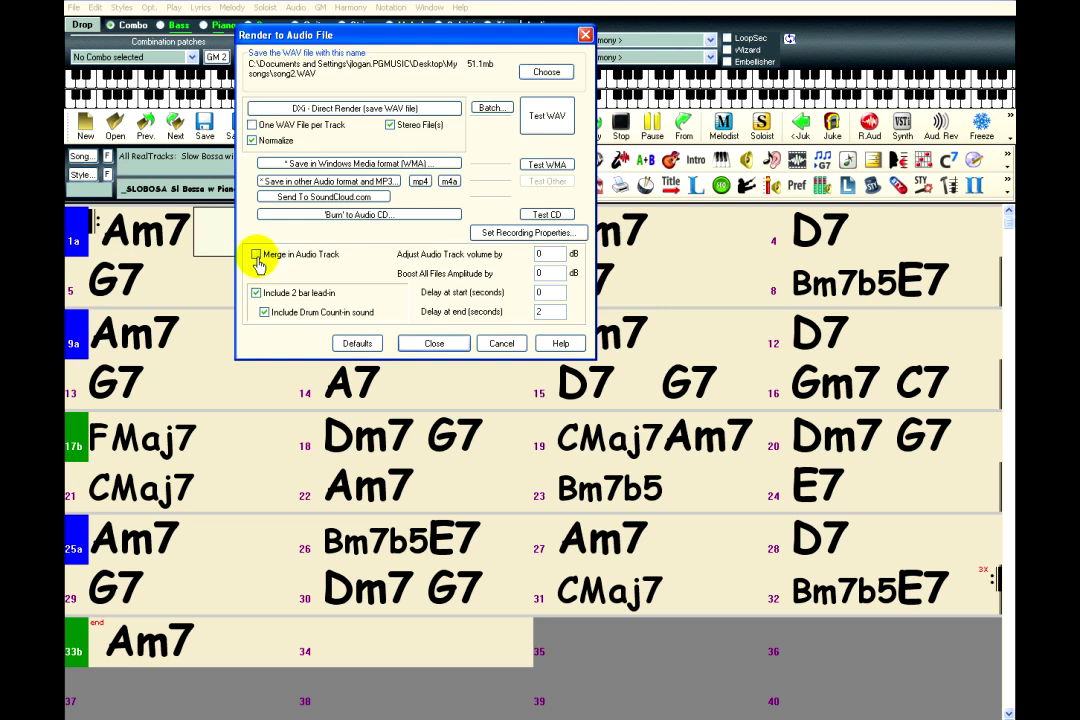
Turn Merge in Audio Track back on and uncheck Include 2 bar lead-in
{"action": "left_click", "coordinate": [257, 256]}
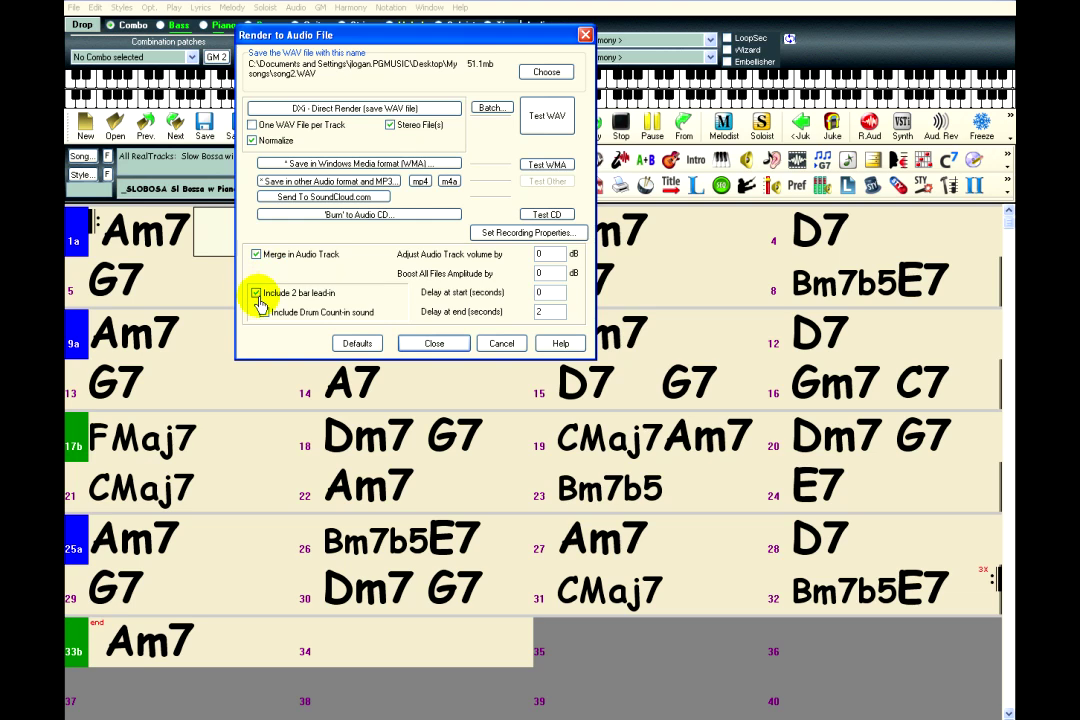
{"action": "left_click", "coordinate": [258, 302]}
{"action": "left_click", "coordinate": [257, 296]}
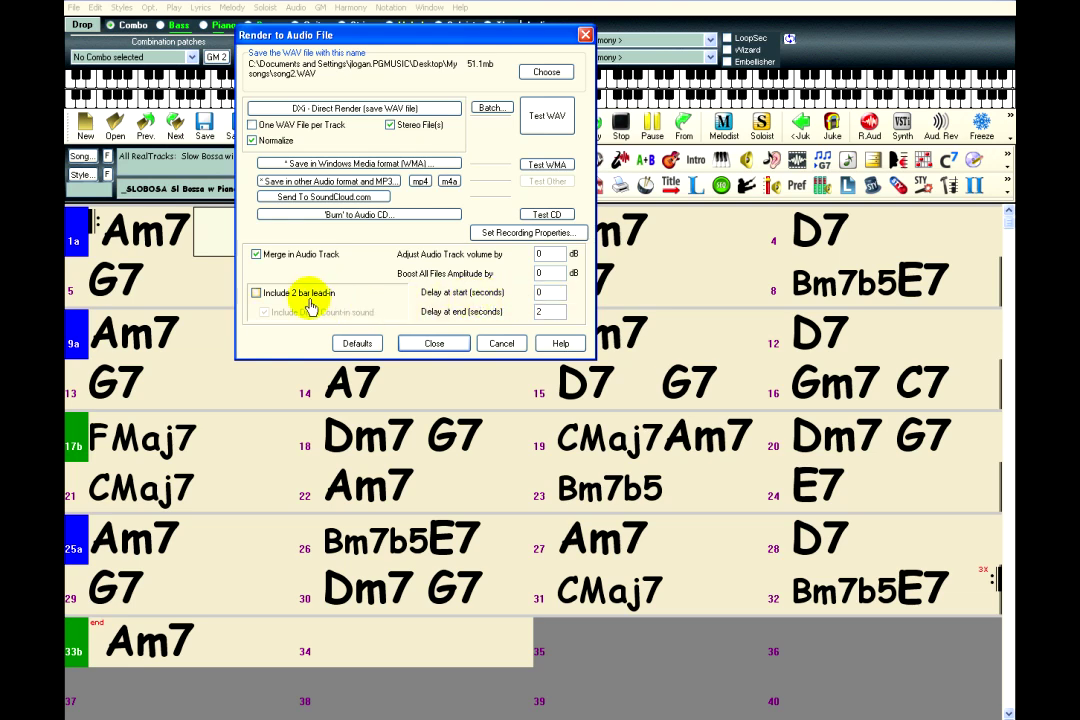
Set the render's delay at start to 1 second and nudge the options window down
{"action": "double_click", "coordinate": [540, 293]}
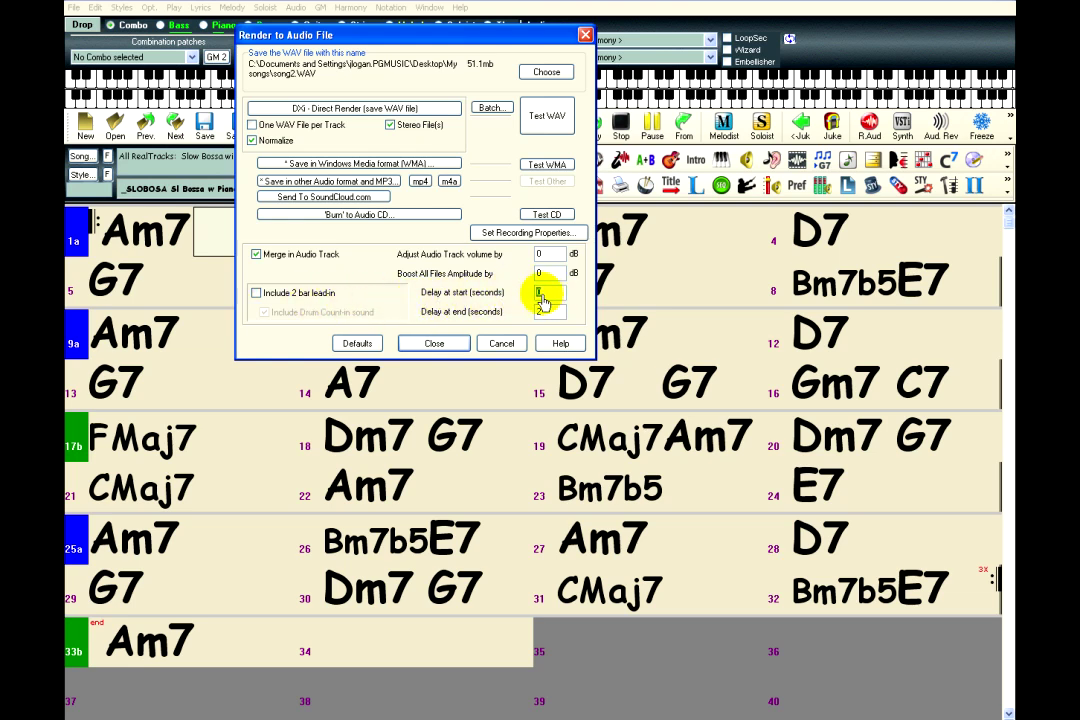
{"action": "type", "text": "1"}
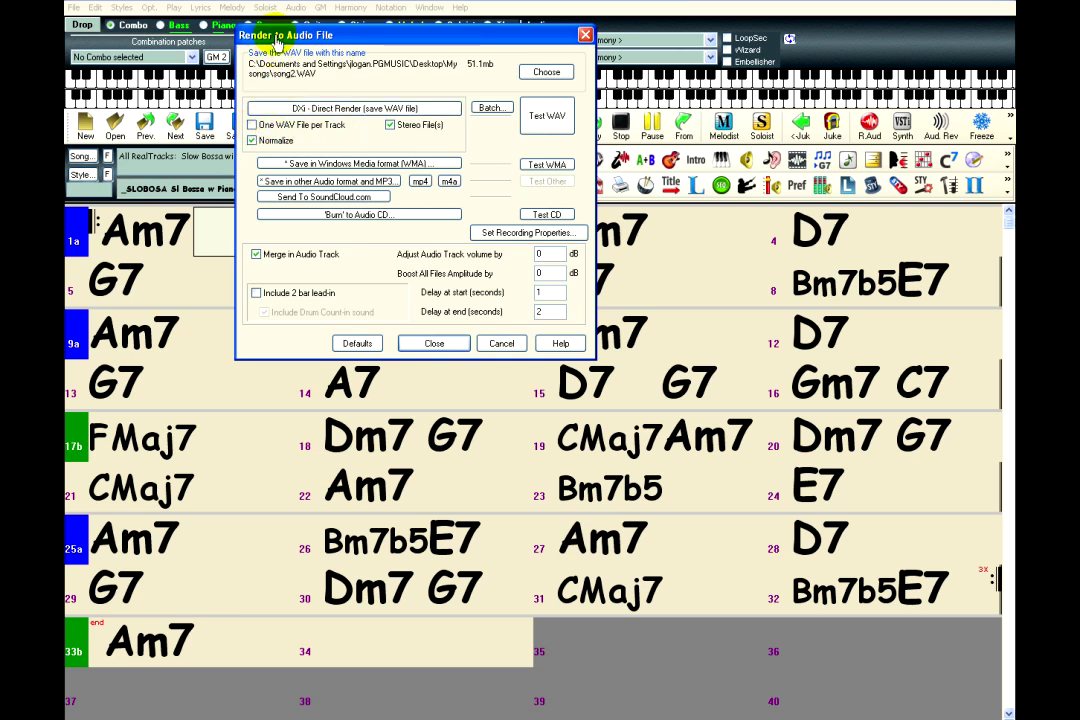
{"action": "left_click_drag", "start_coordinate": [241, 30], "coordinate": [234, 50]}
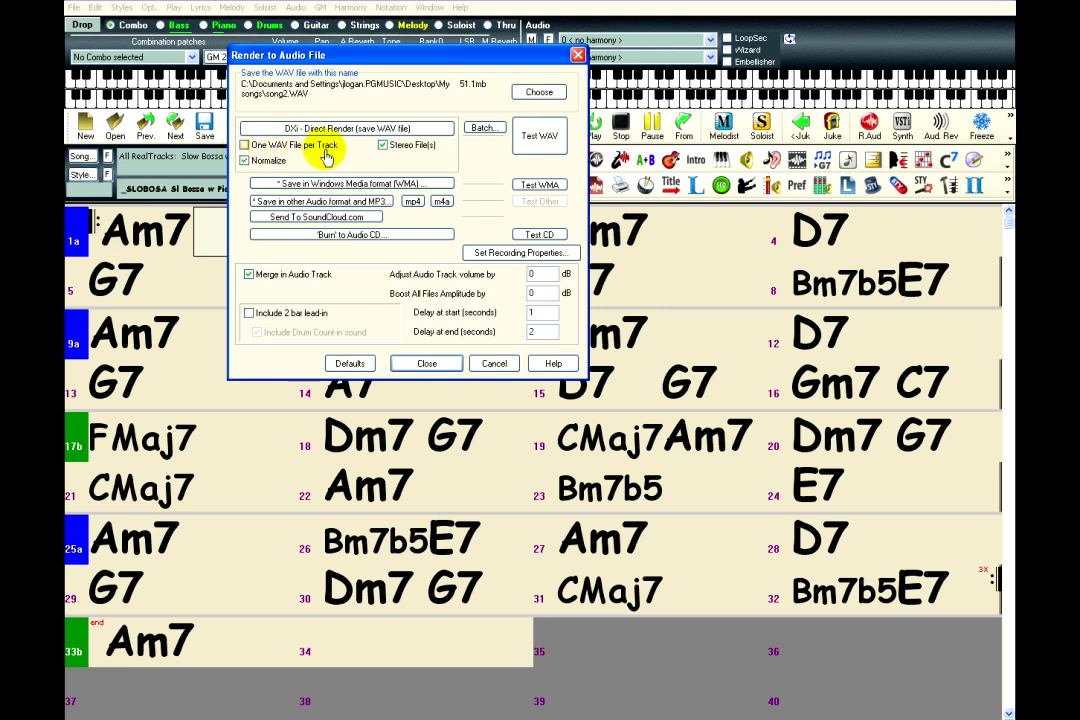
Set the render output file to 'song4 with no count in.WAV' in the My songs folder
{"action": "left_click", "coordinate": [539, 92]}
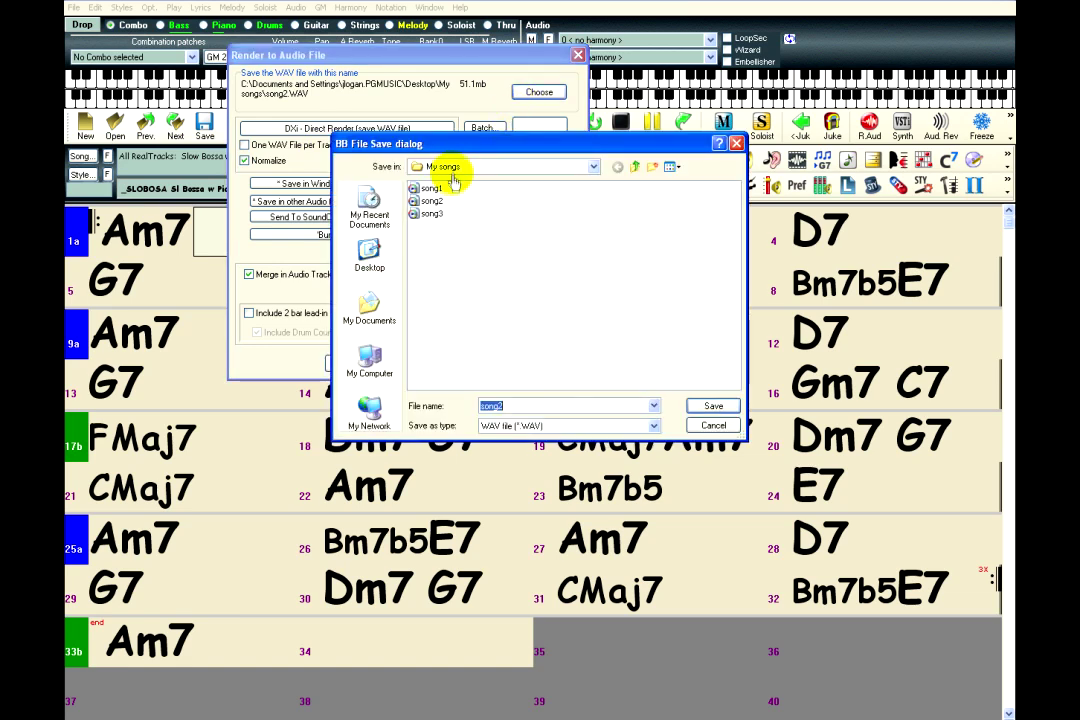
{"action": "left_click", "coordinate": [594, 168]}
{"action": "left_click", "coordinate": [594, 170]}
{"action": "left_click", "coordinate": [594, 170]}
{"action": "left_click", "coordinate": [594, 170]}
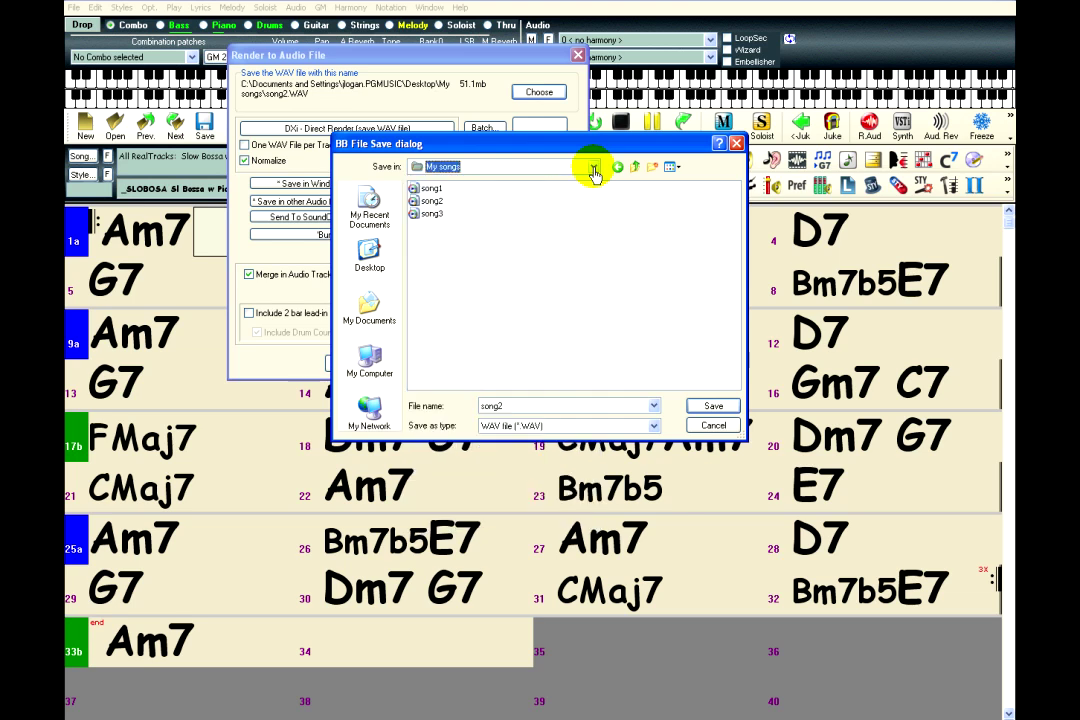
{"action": "double_click", "coordinate": [518, 407]}
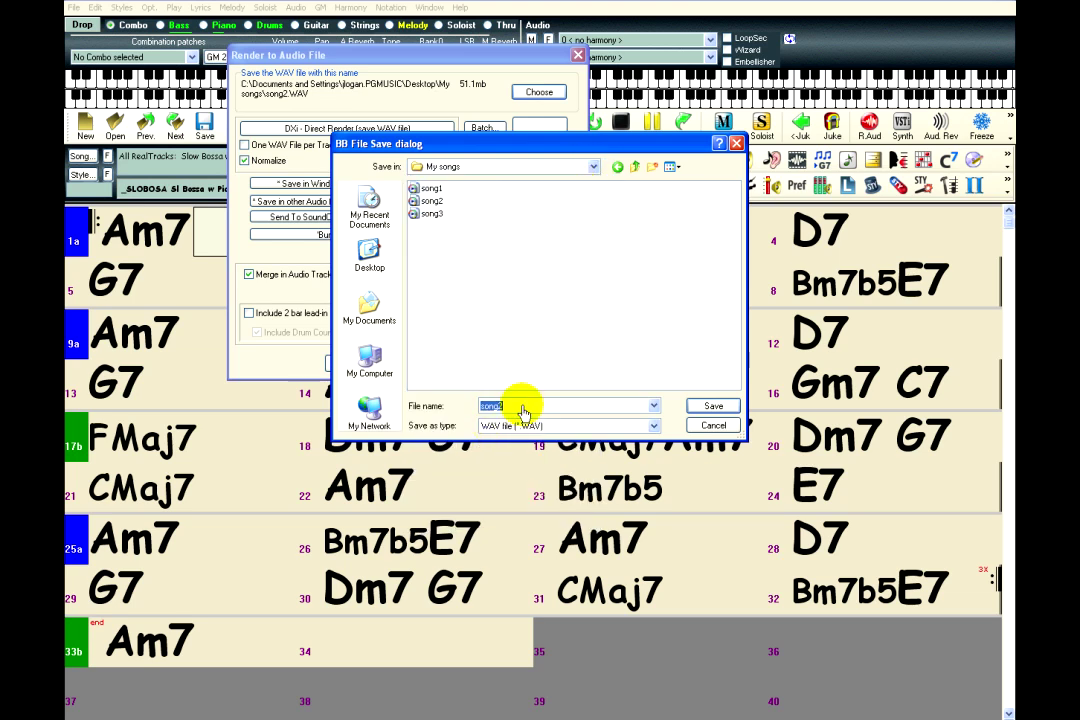
{"action": "type", "text": "song4"}
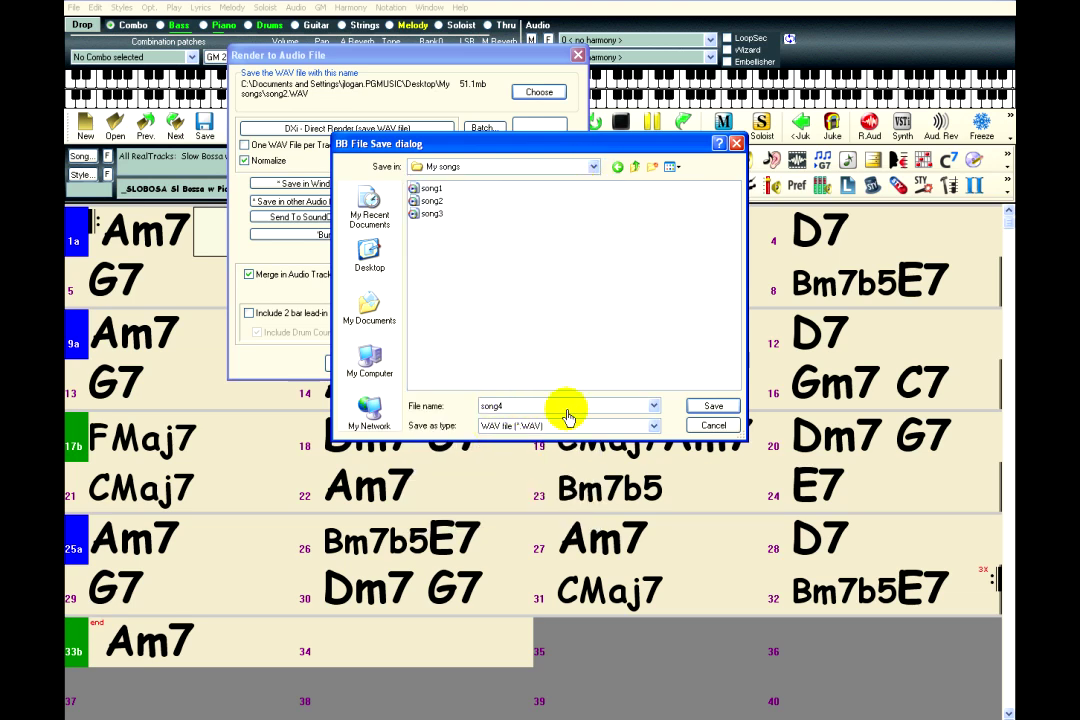
{"action": "type", "text": " with no count in"}
{"action": "left_click", "coordinate": [700, 413]}
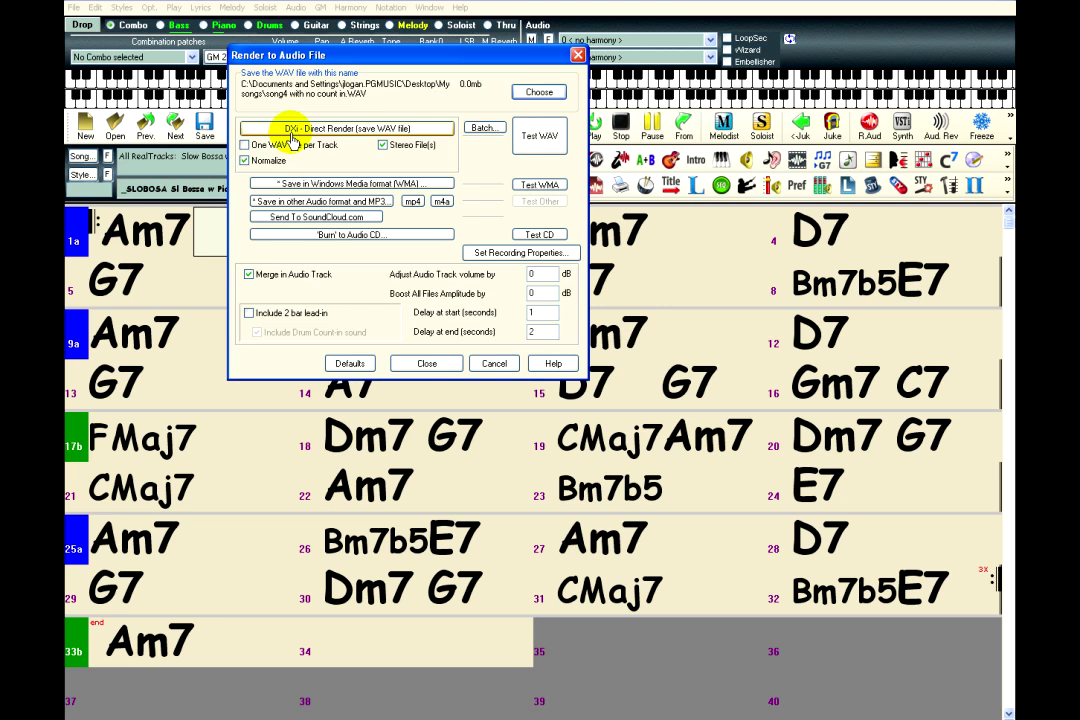
Render 'song4 with no count in.WAV' with DXi Direct Render, close the options, and show the desktop
{"action": "left_click", "coordinate": [356, 129]}
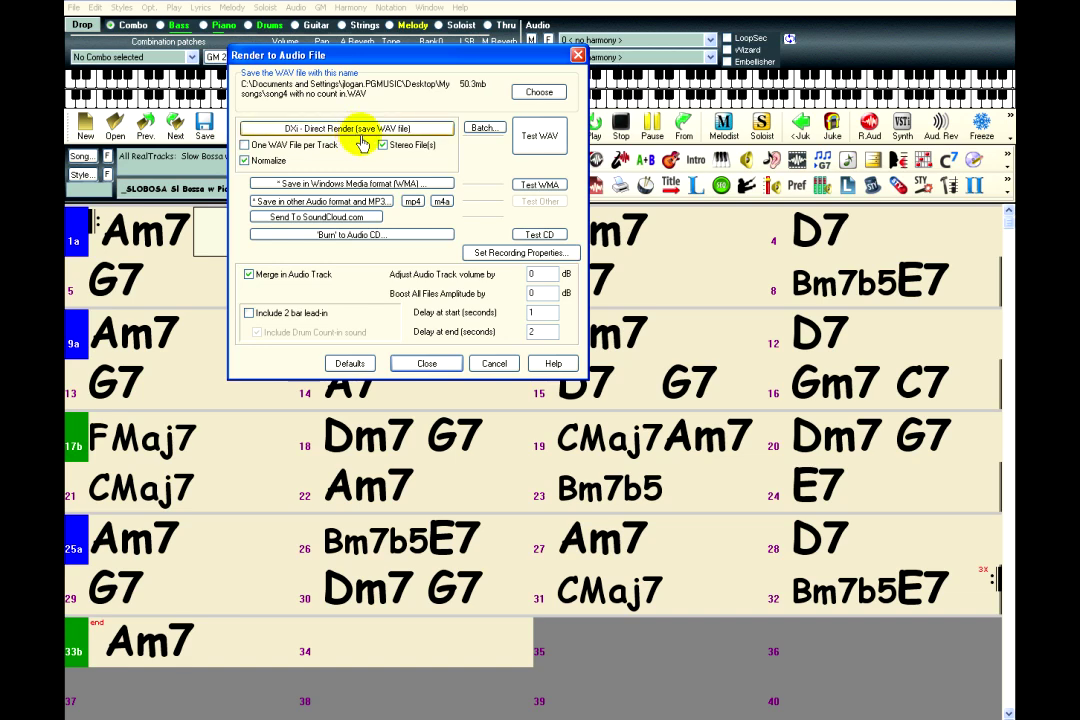
{"action": "left_click", "coordinate": [427, 364]}
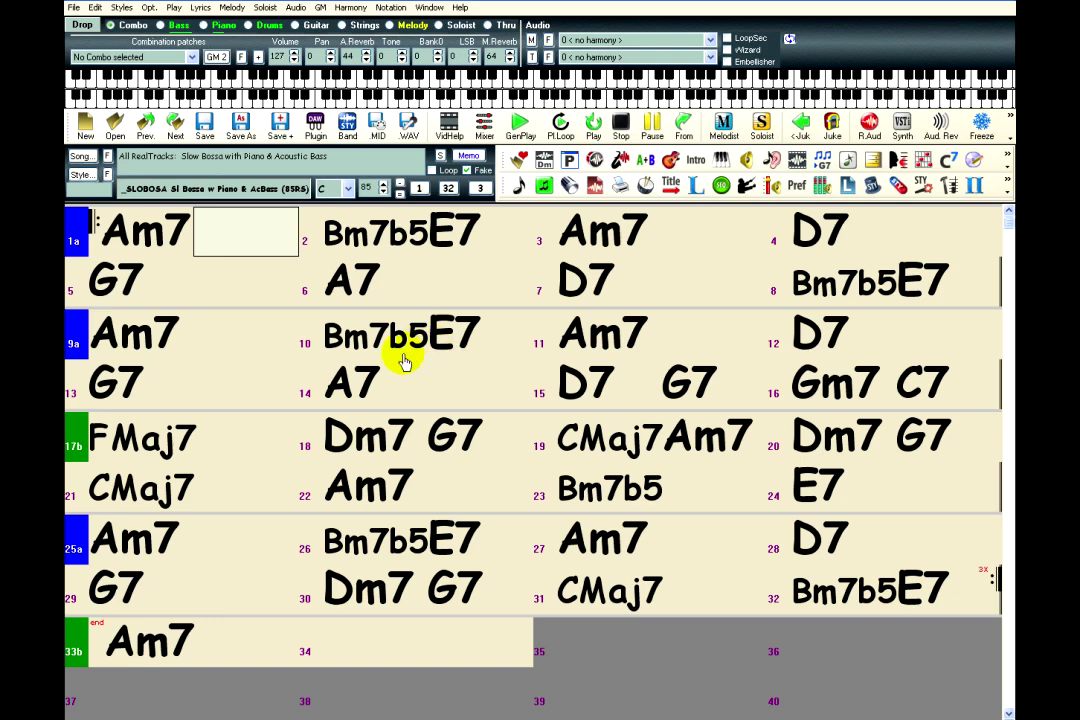
{"action": "key", "text": "super+d"}
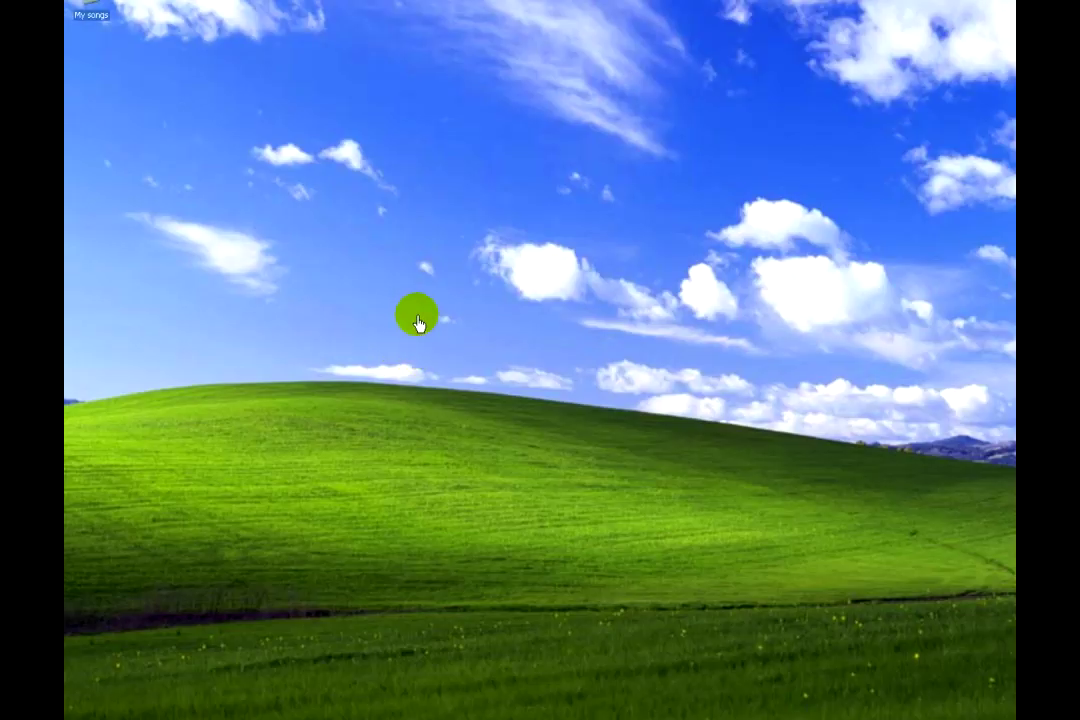
Open the My songs folder from the desktop to view the rendered WAV files
{"action": "double_click", "coordinate": [91, 10]}
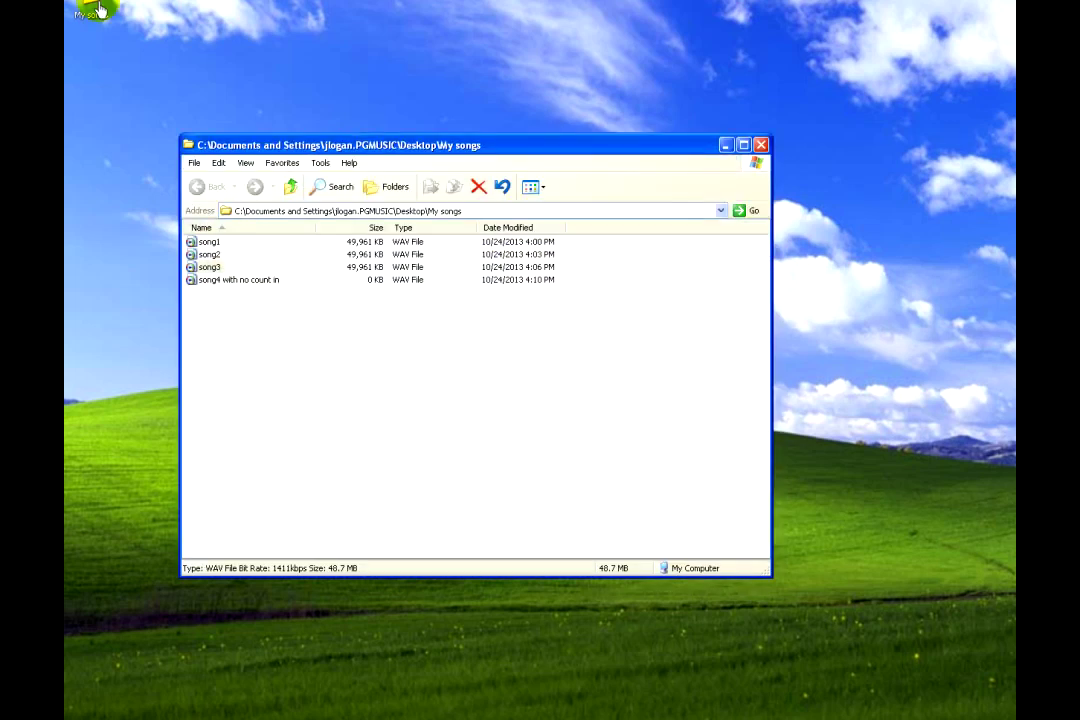